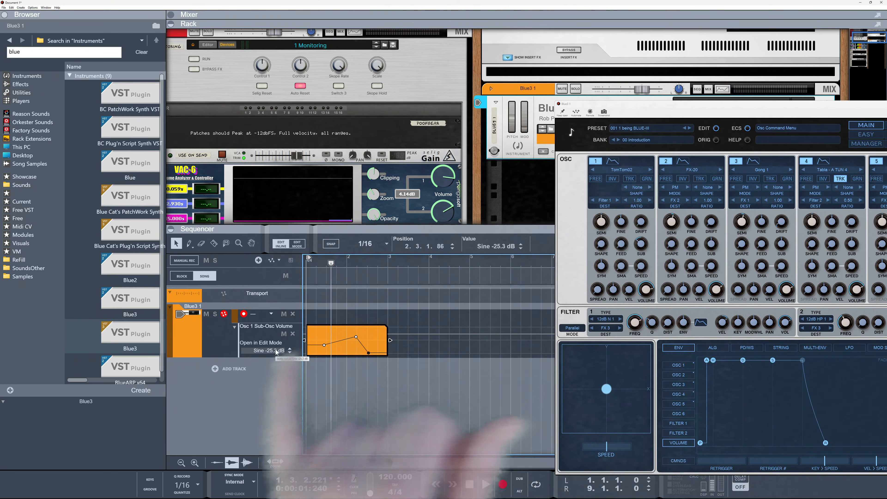
# - Scrub the song position inside and past the Blue3 Osc 1 Sub-Osc Volume clip to compare its displayed automation values
pyautogui.moveTo(331, 268); pyautogui.dragTo(365, 269)
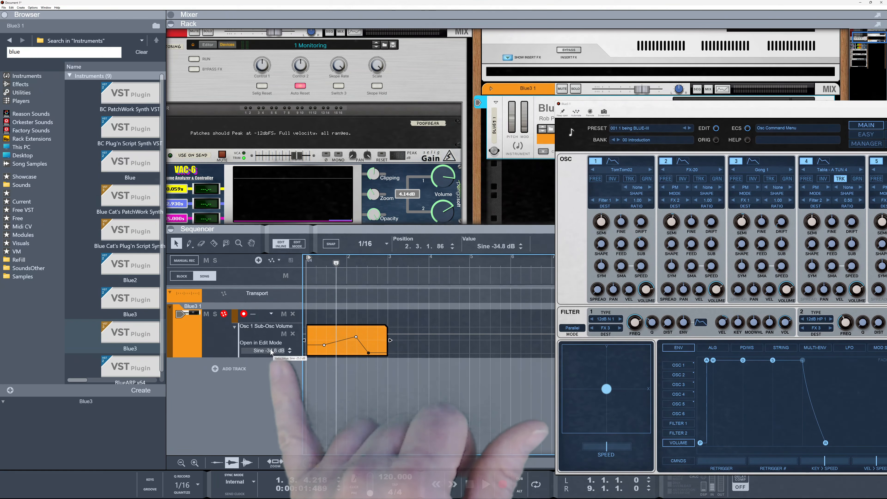
pyautogui.moveTo(344, 264); pyautogui.dragTo(364, 266)
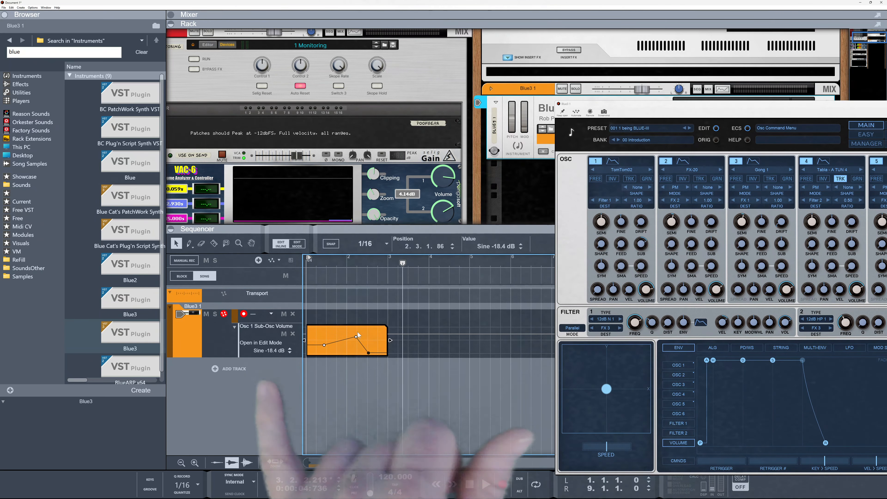
pyautogui.moveTo(272, 353)
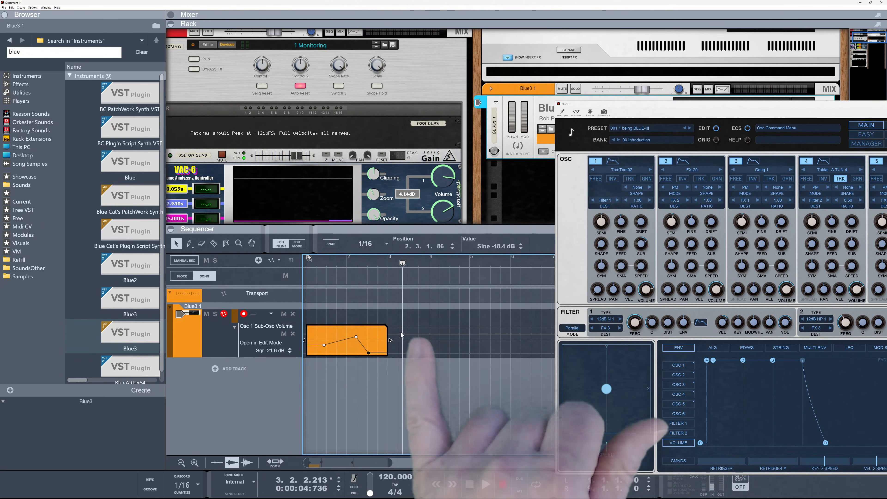
pyautogui.moveTo(462, 272); pyautogui.dragTo(343, 275)
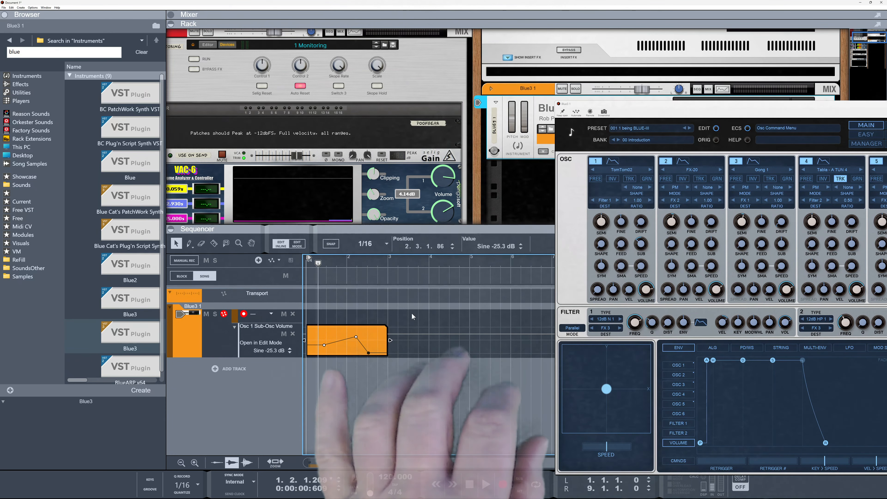
# - Create an automation lane for the first VAC-6 Volume knob and draw a two-bar clip in it starting at bar 1
pyautogui.keyDown('alt'); pyautogui.click(446, 177); pyautogui.keyUp('alt')
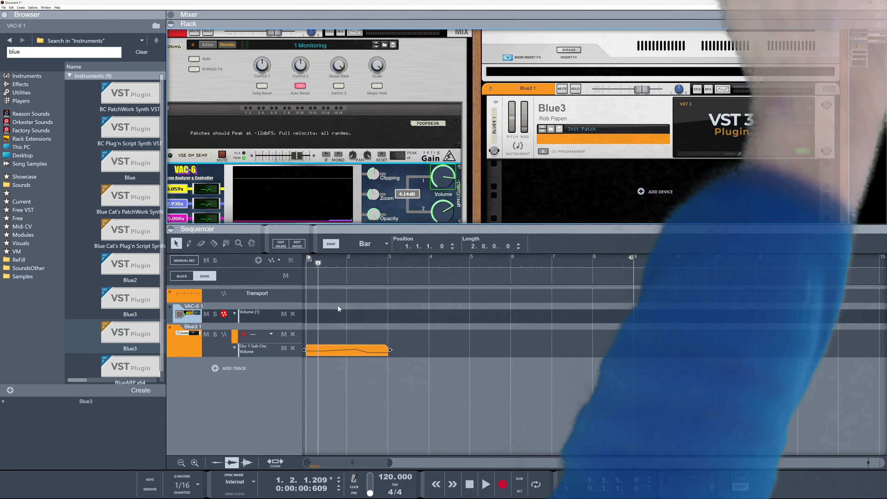
pyautogui.press('w')
pyautogui.moveTo(336, 311); pyautogui.dragTo(352, 317)
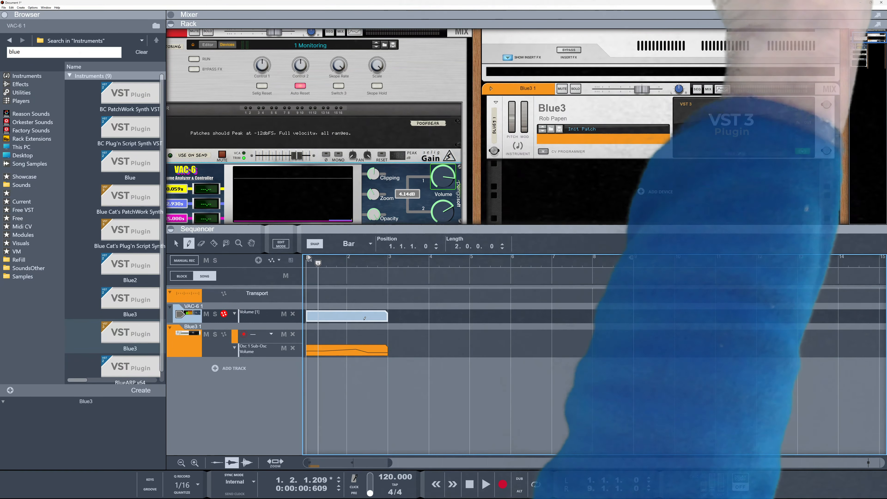
pyautogui.press('q')
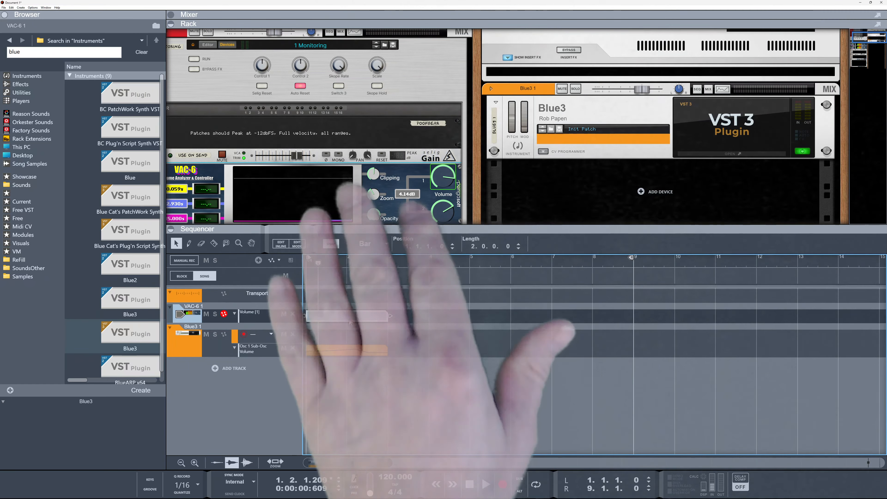
# - Set the VAC-6 Volume static value to -43.77 dB and draw three clip points at about 1.34, -29.22 and -1.97 dB
pyautogui.doubleClick(350, 317)
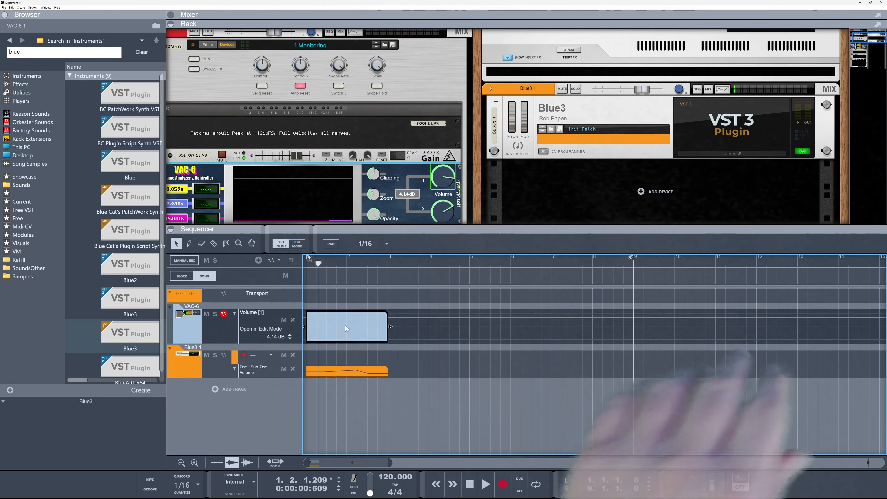
pyautogui.moveTo(273, 336); pyautogui.dragTo(293, 417)
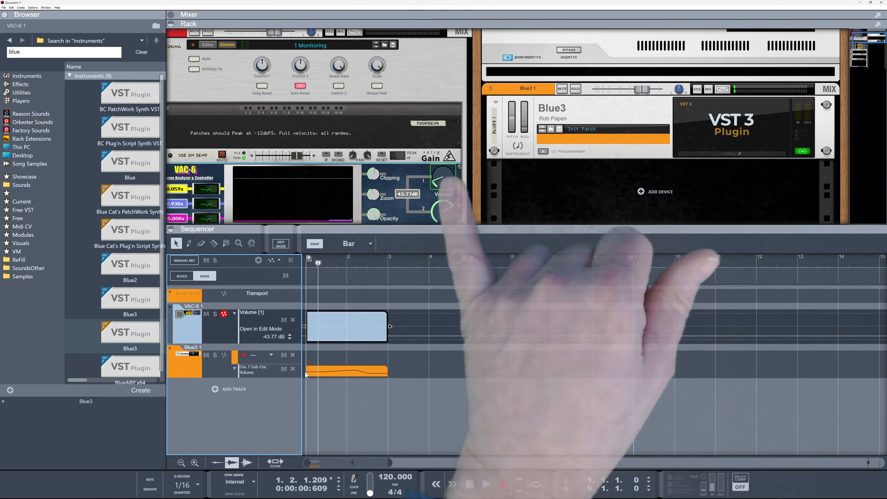
pyautogui.press('w')
pyautogui.doubleClick(328, 320)
pyautogui.click(359, 333)
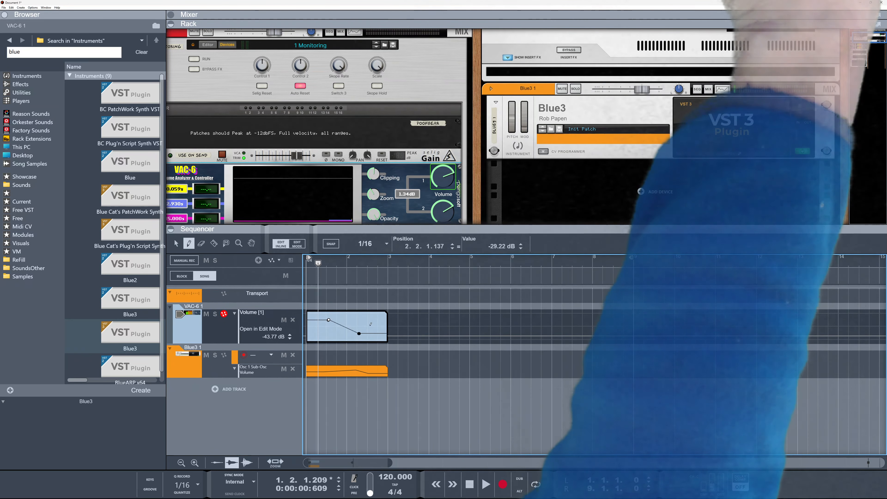
pyautogui.press('q')
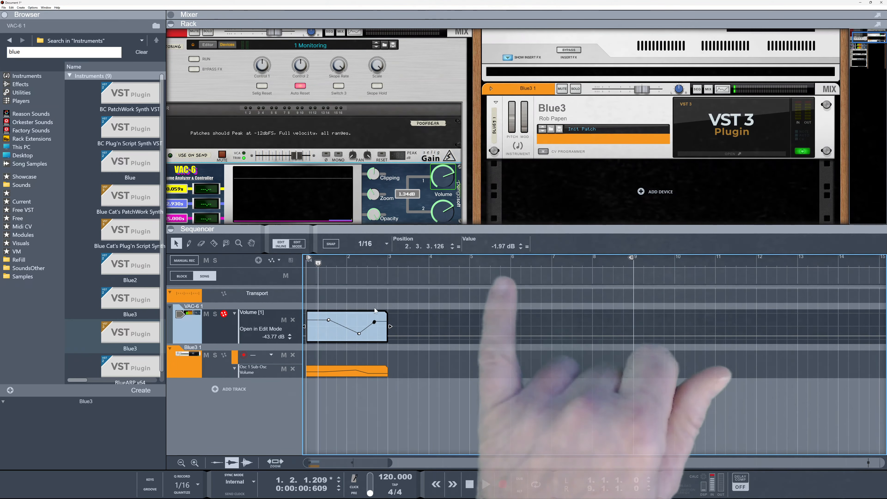
# - Check the values of the VAC-6 Volume clip's points and set the lane's static value to -45.84 dB
pyautogui.click(359, 334)
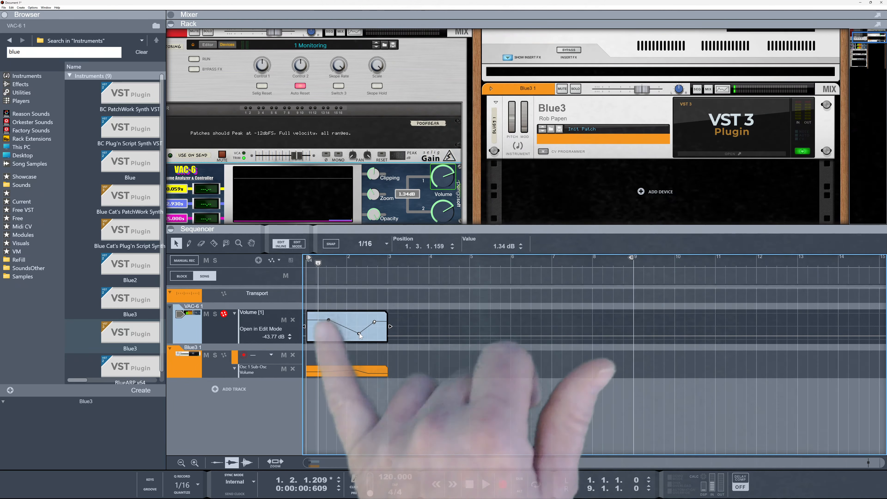
pyautogui.click(375, 323)
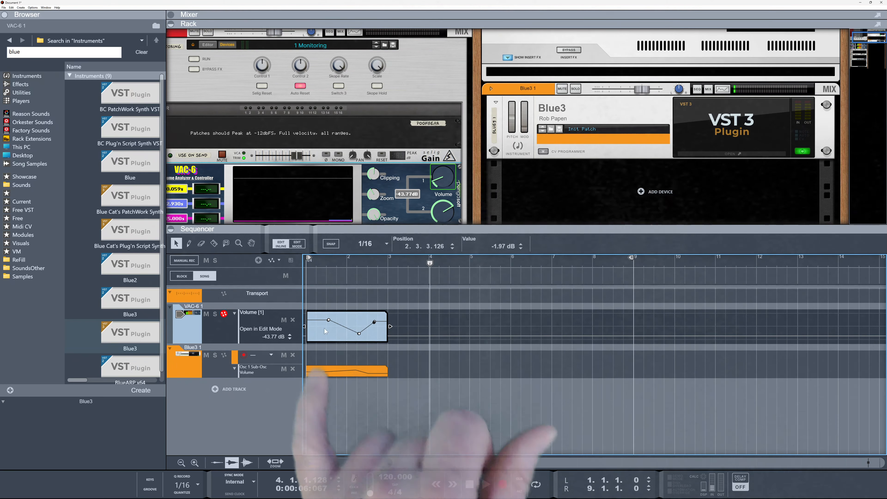
pyautogui.moveTo(274, 336); pyautogui.dragTo(279, 338)
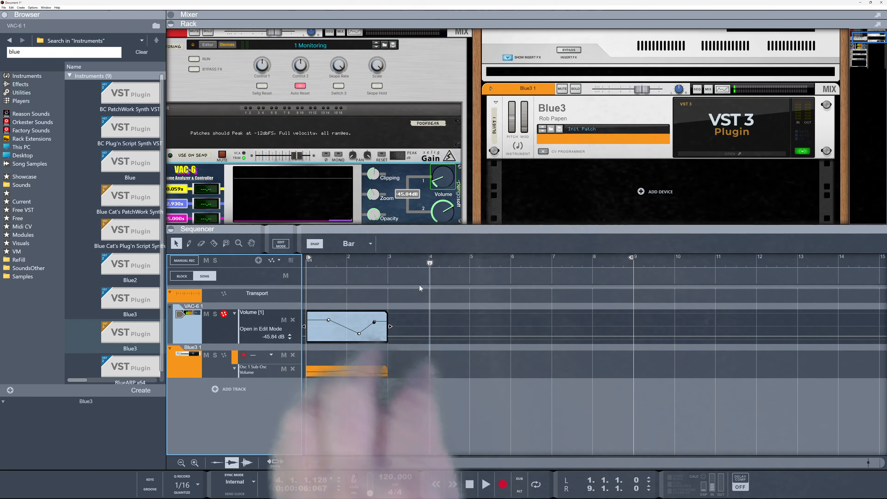
# - Place the song position past the VAC-6 clip at about 3.2.3 and step through the Volume points to examine each value
pyautogui.click(376, 263)
pyautogui.moveTo(376, 263); pyautogui.dragTo(404, 274)
pyautogui.click(360, 333)
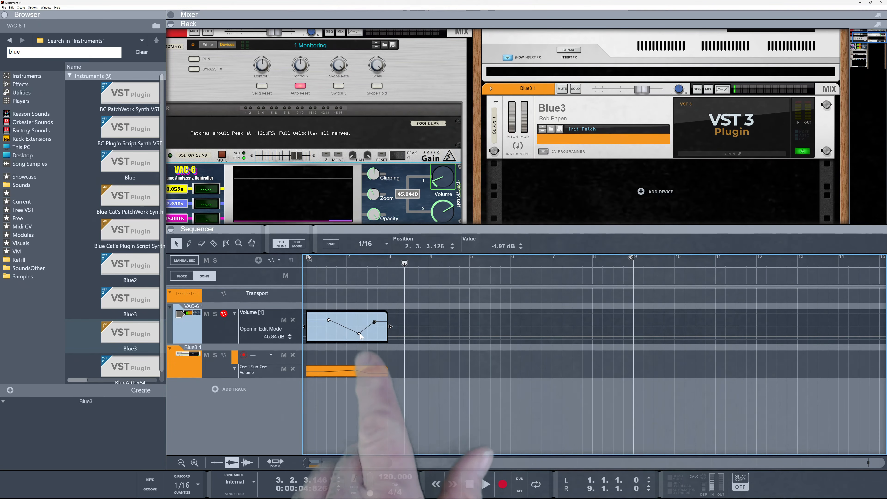
pyautogui.moveTo(360, 336); pyautogui.dragTo(360, 338)
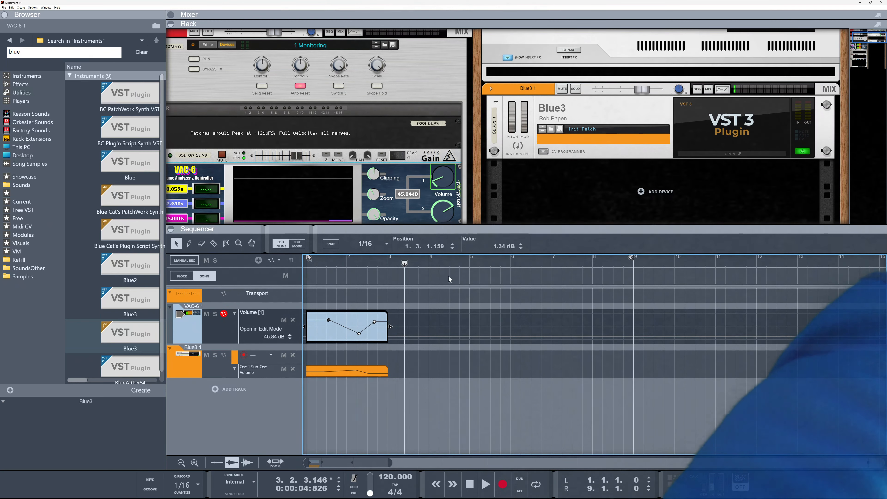
pyautogui.press('Right')
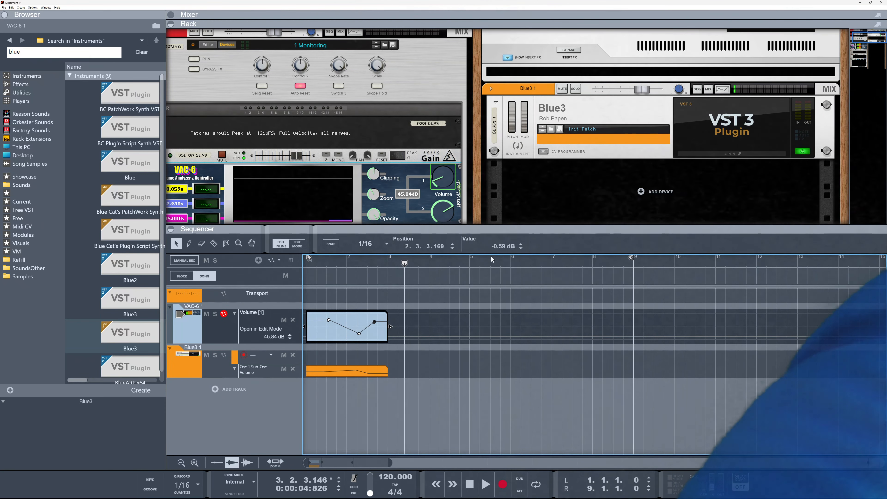
pyautogui.press('Left')
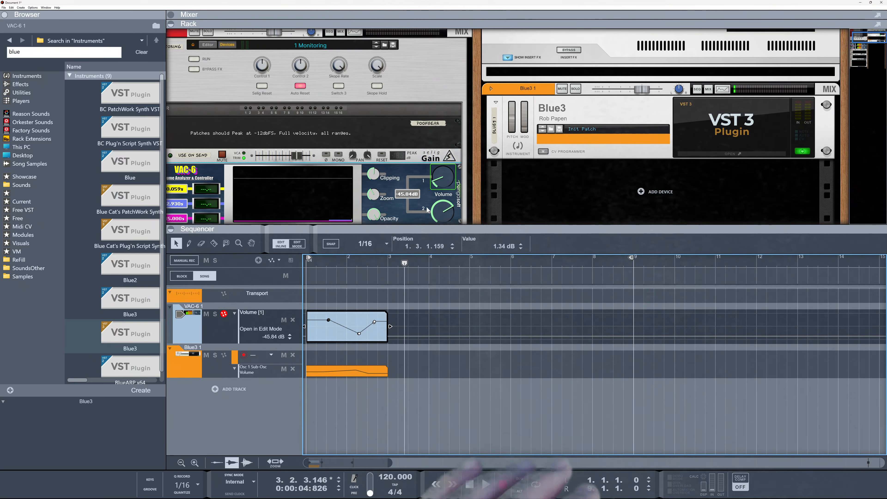
# - Add the BlueARP.x64 instrument to the rack and create an automation lane for its Input quantize parameter
pyautogui.moveTo(154, 365); pyautogui.dragTo(589, 182)
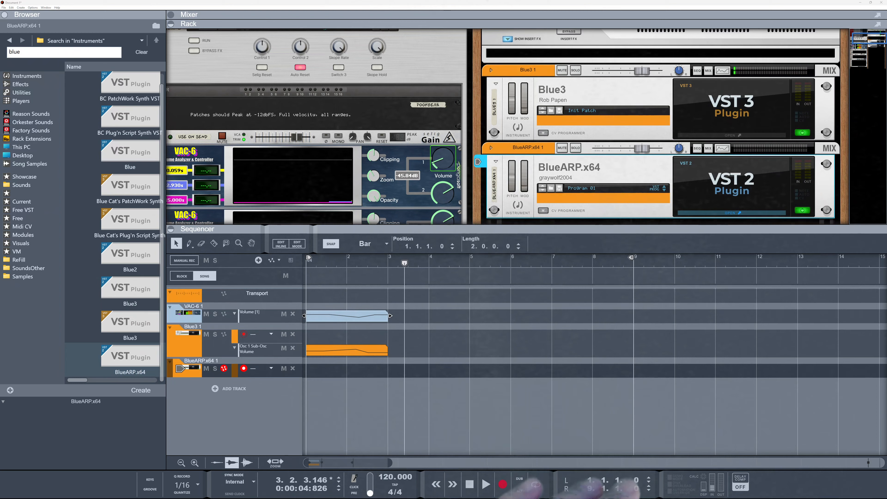
pyautogui.moveTo(126, 169); pyautogui.dragTo(593, 165)
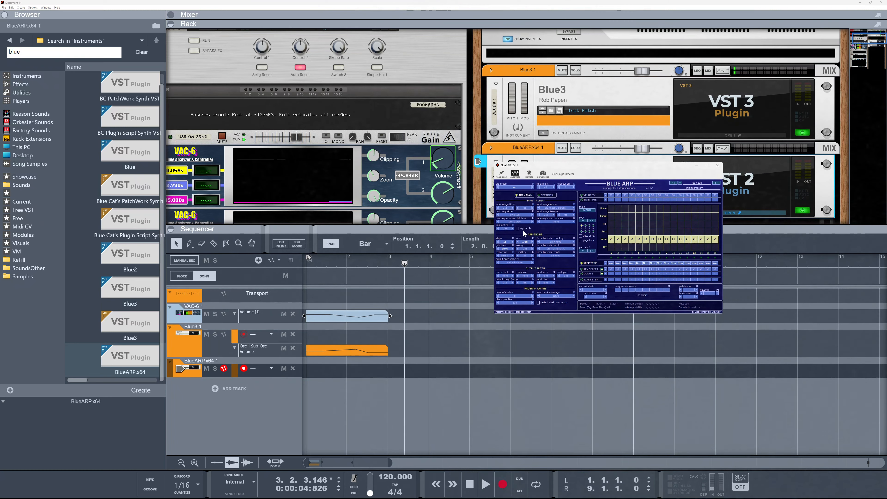
pyautogui.click(506, 229)
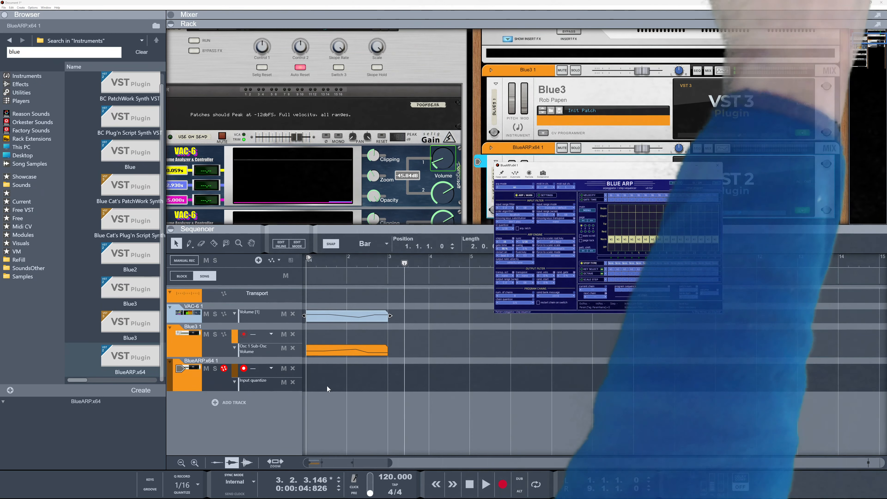
# - Draw a two-bar Input quantize clip starting at bar 1, open it for editing, and set the lane's static value to 93.0%
pyautogui.press('w')
pyautogui.moveTo(327, 388); pyautogui.dragTo(356, 385)
pyautogui.press('q')
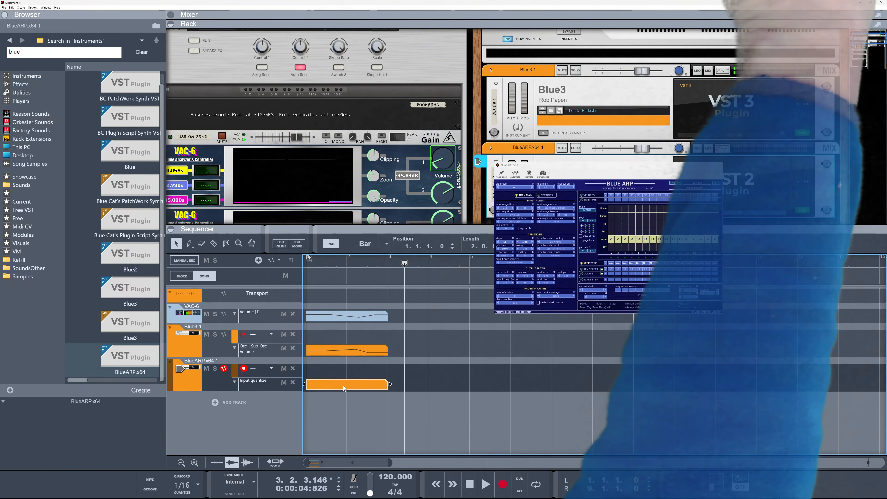
pyautogui.doubleClick(342, 387)
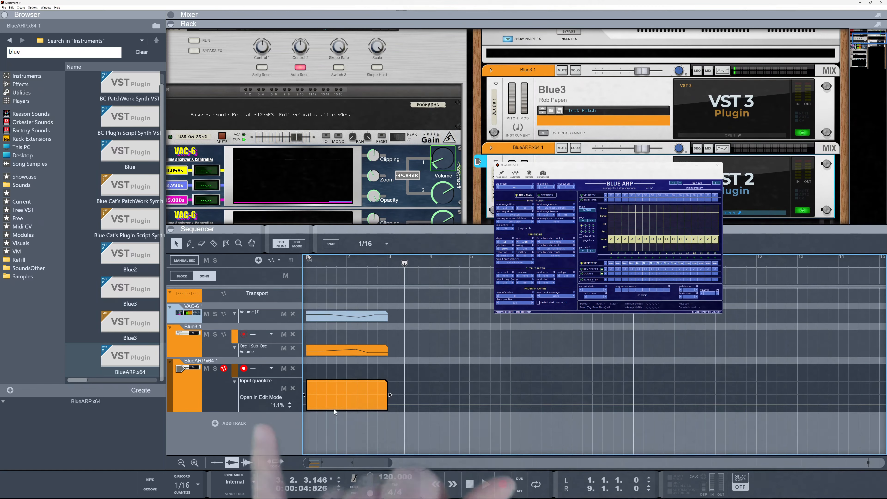
pyautogui.moveTo(281, 409); pyautogui.dragTo(297, 183)
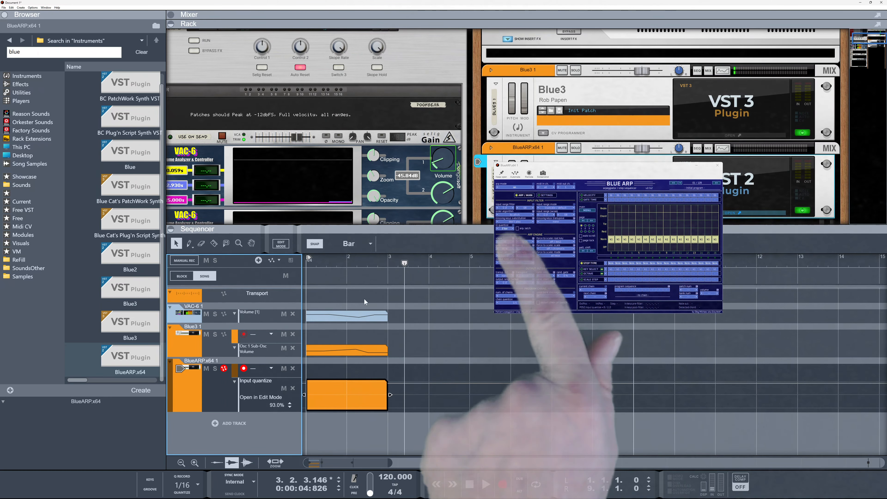
# - Move the BlueARP window aside and draw Input quantize points rising from about 28.1% to about 71.9%, then dropping near the clip's end
pyautogui.moveTo(542, 166); pyautogui.dragTo(596, 220)
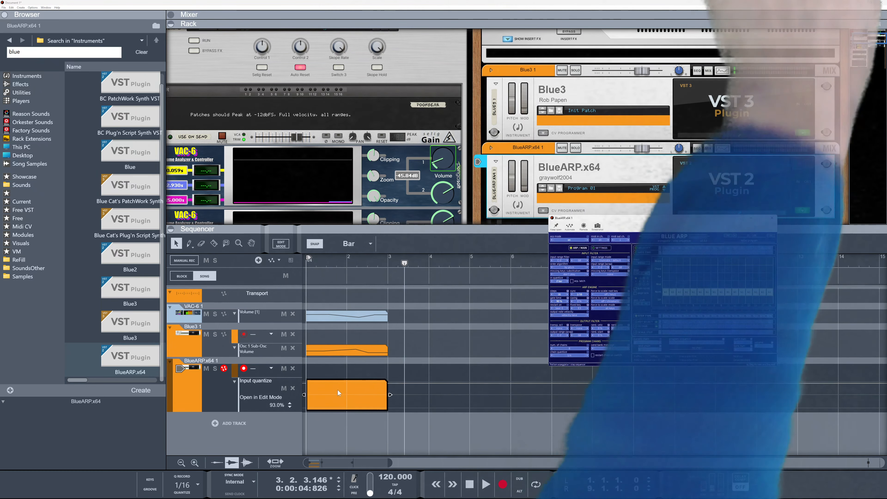
pyautogui.doubleClick(338, 392)
pyautogui.click(327, 400)
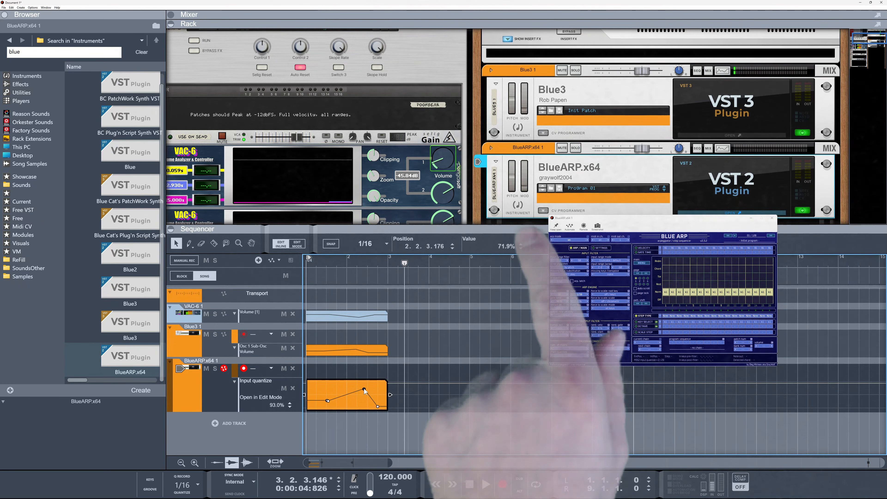
pyautogui.click(328, 402)
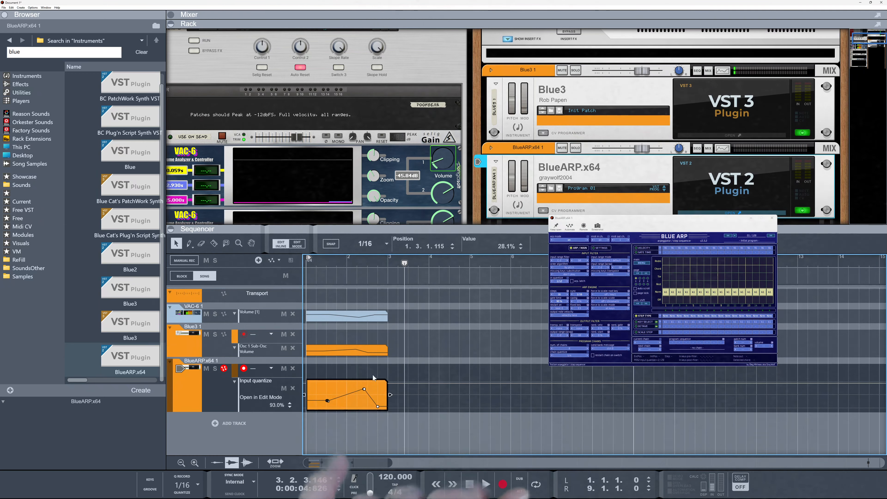
# - Open the Blue3 Osc 1 Sub-Osc Volume clip and move its first point to about 1.3.1.115
pyautogui.click(354, 349)
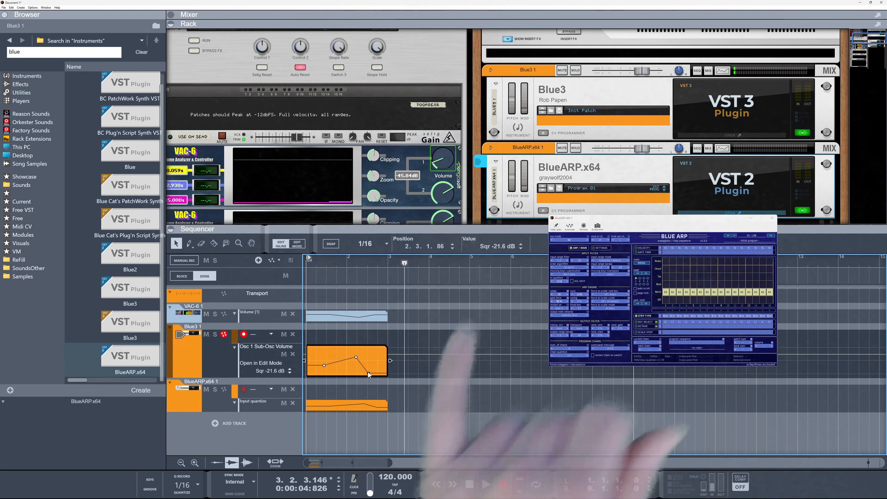
pyautogui.click(324, 366)
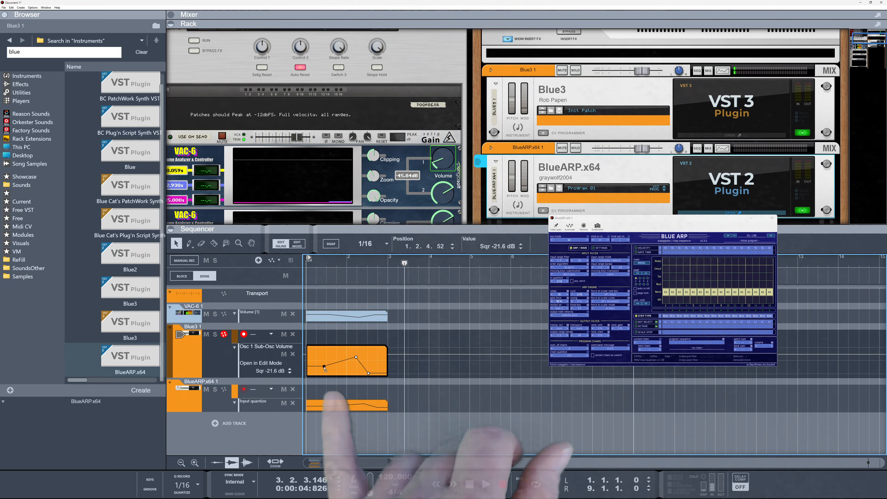
pyautogui.moveTo(329, 360)
pyautogui.mouseDown()
pyautogui.moveTo(327, 367)
pyautogui.moveTo(329, 352)
pyautogui.moveTo(328, 365)
pyautogui.mouseUp()
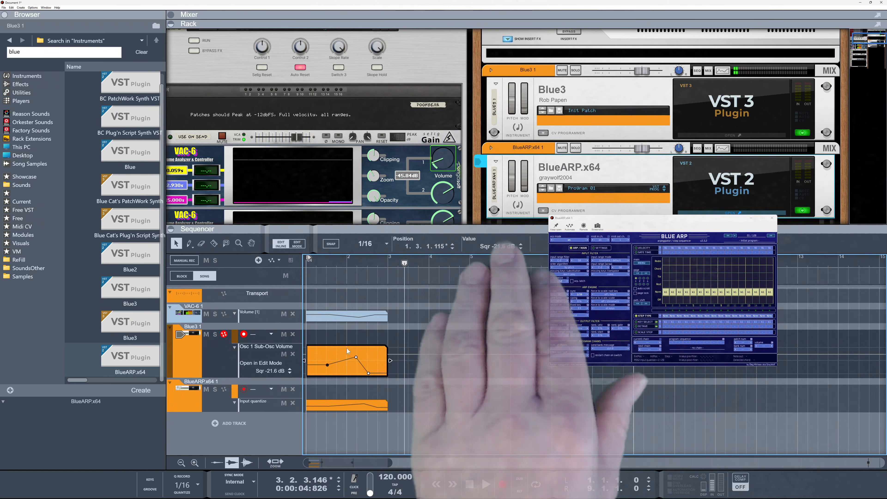
# - Move the song position into the Blue3 clip and past its end to about 3.4.1, and set Osc 1 Sub-Osc Volume's static value to Off
pyautogui.moveTo(404, 263); pyautogui.dragTo(331, 273)
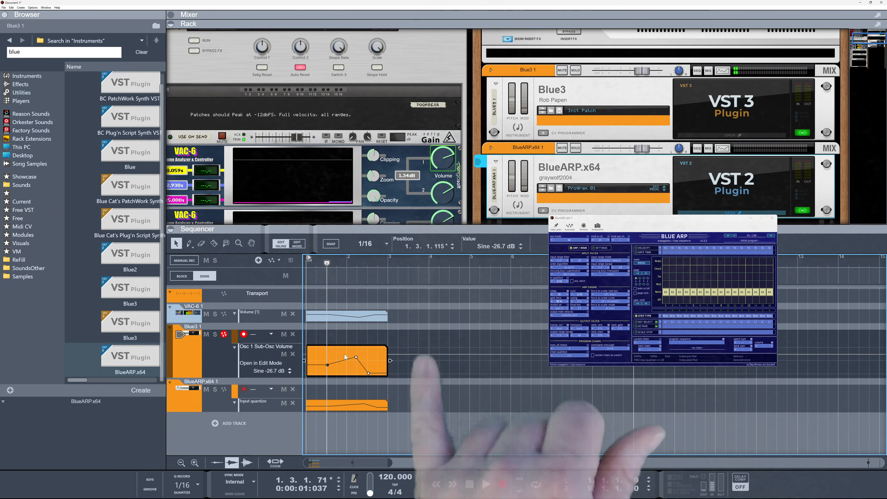
pyautogui.moveTo(328, 265); pyautogui.dragTo(422, 264)
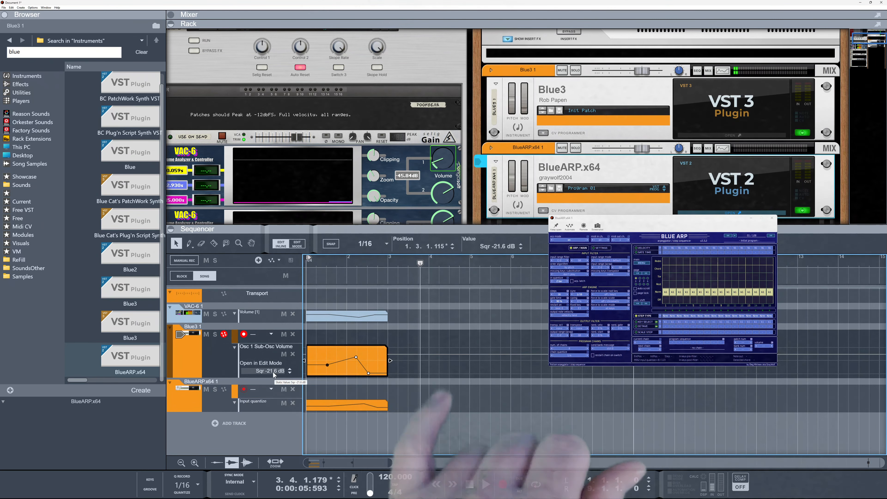
pyautogui.moveTo(271, 372); pyautogui.dragTo(283, 391)
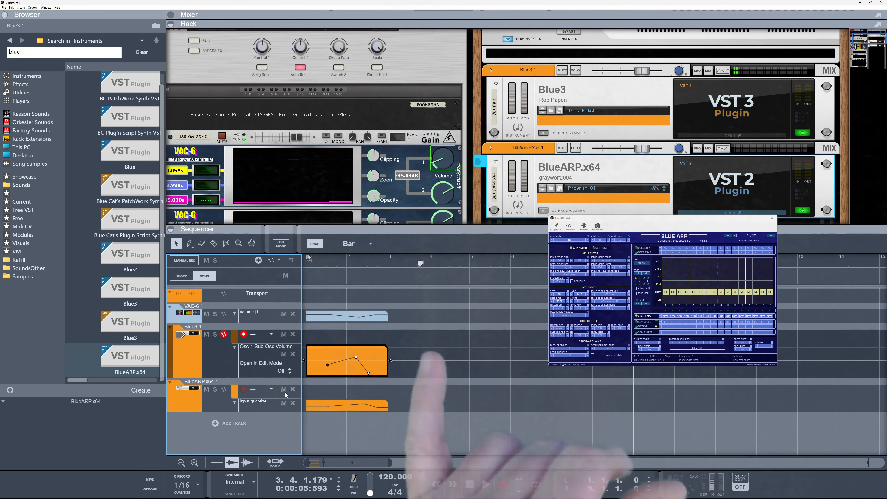
# - Select the Blue3 clip's peak point and move the song position to about 2.2.1 to compare the point's displayed value
pyautogui.click(356, 358)
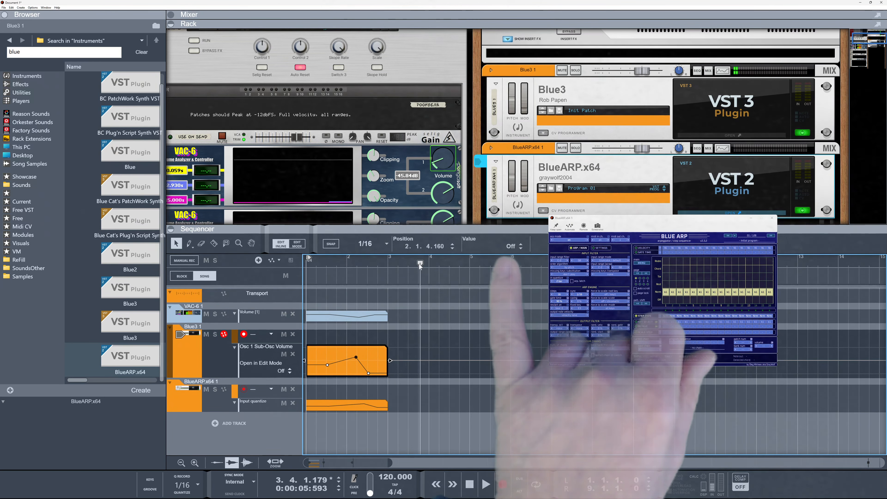
pyautogui.moveTo(357, 273); pyautogui.dragTo(356, 272)
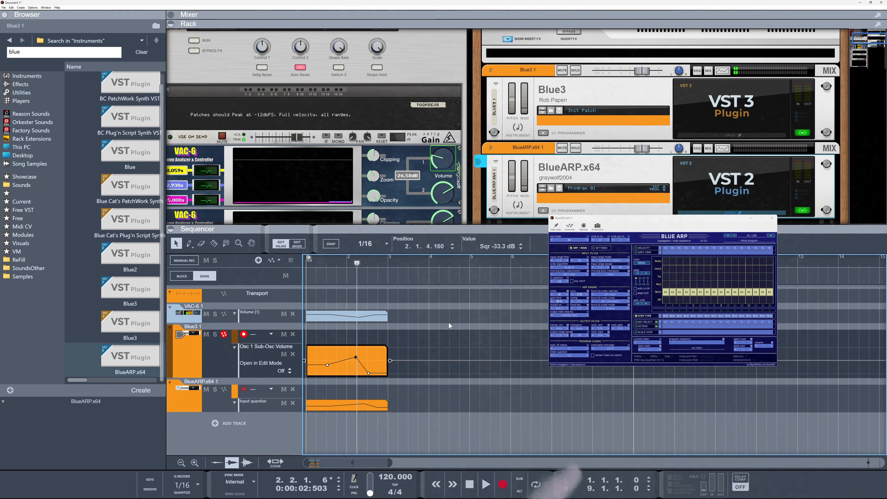
# - Move the Blue3 clip's peak point earlier to about 2.1.2.163, then select the low point after it to compare their values
pyautogui.moveTo(354, 356)
pyautogui.mouseDown()
pyautogui.moveTo(369, 343)
pyautogui.moveTo(353, 357)
pyautogui.mouseUp()
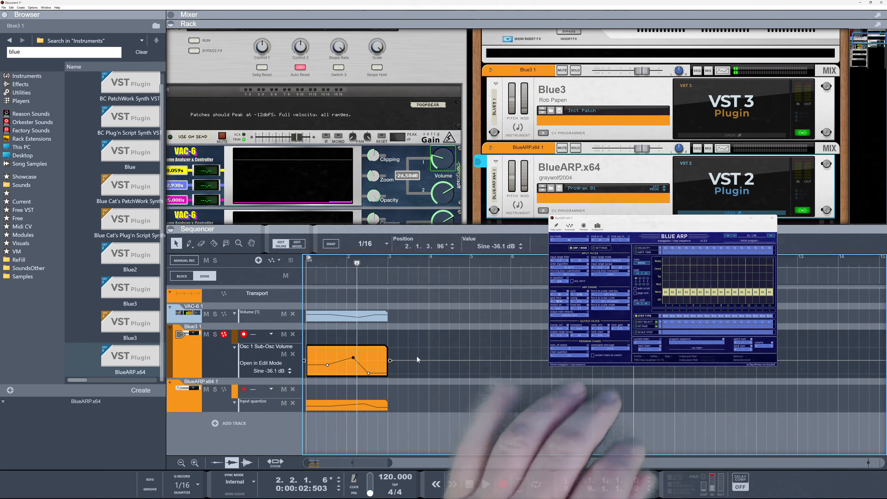
pyautogui.moveTo(349, 356); pyautogui.dragTo(353, 356)
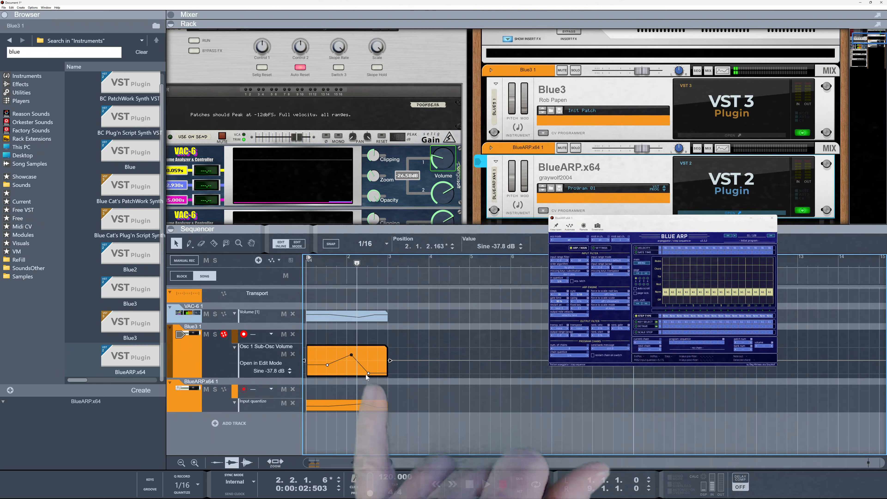
pyautogui.click(369, 373)
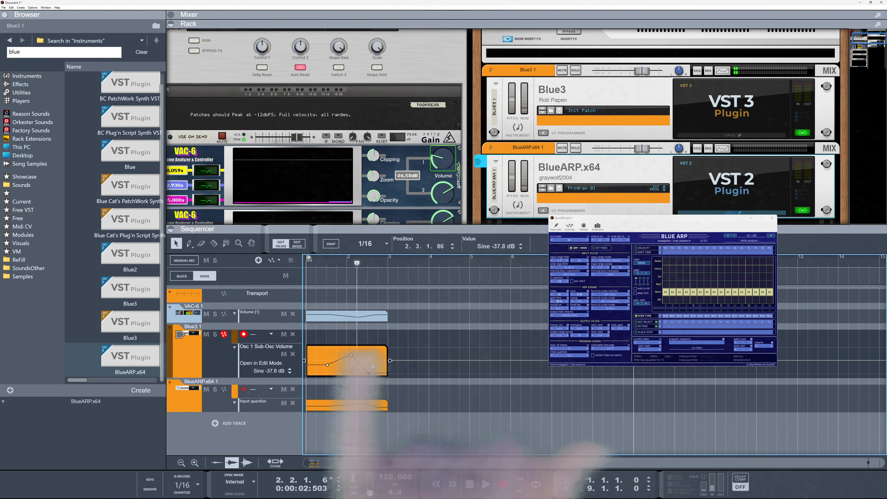
# - Open the BlueARP Input quantize clip and select its peak, final low and first points in turn to examine their displayed values
pyautogui.click(367, 406)
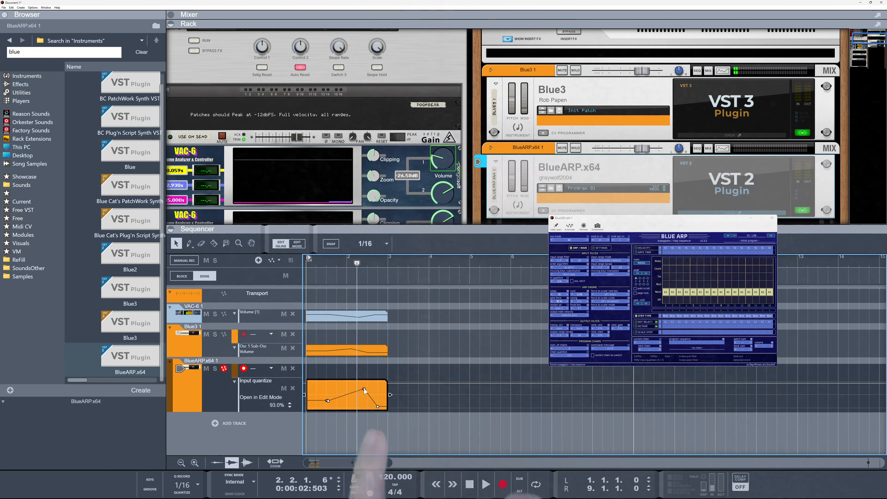
pyautogui.click(364, 389)
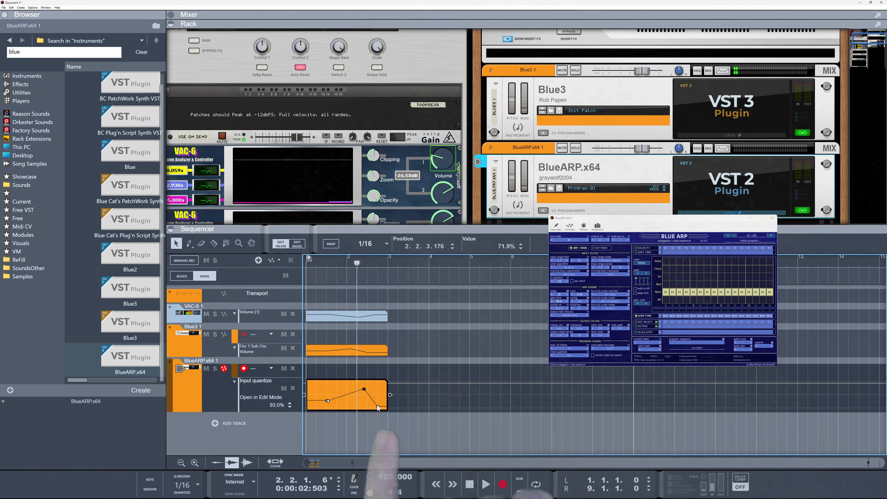
pyautogui.click(378, 406)
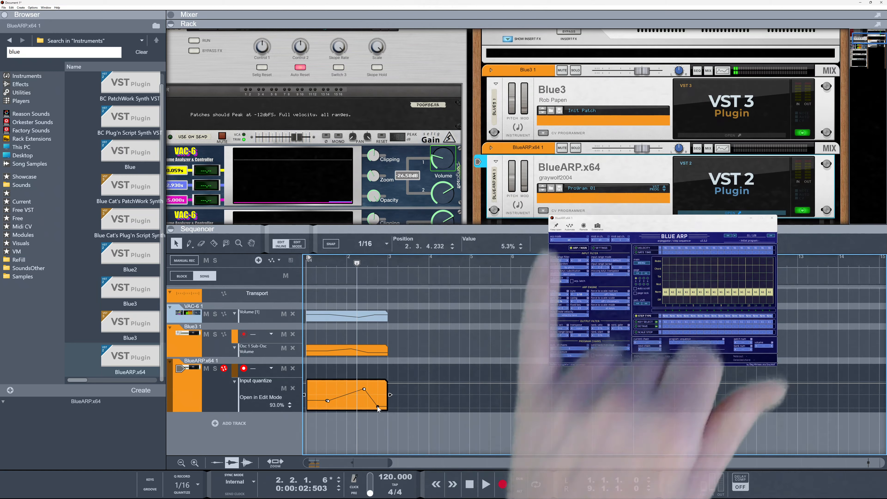
pyautogui.click(328, 401)
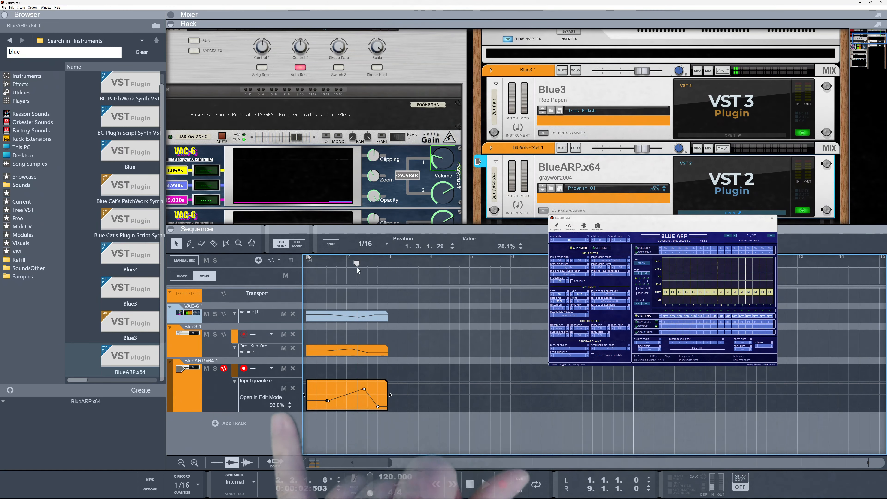
# - Set Input quantize's static value to 63.0% and, with the song position at about 2.3.1, lower the point at 2.2.3.176 to about 19.9%
pyautogui.press('space')
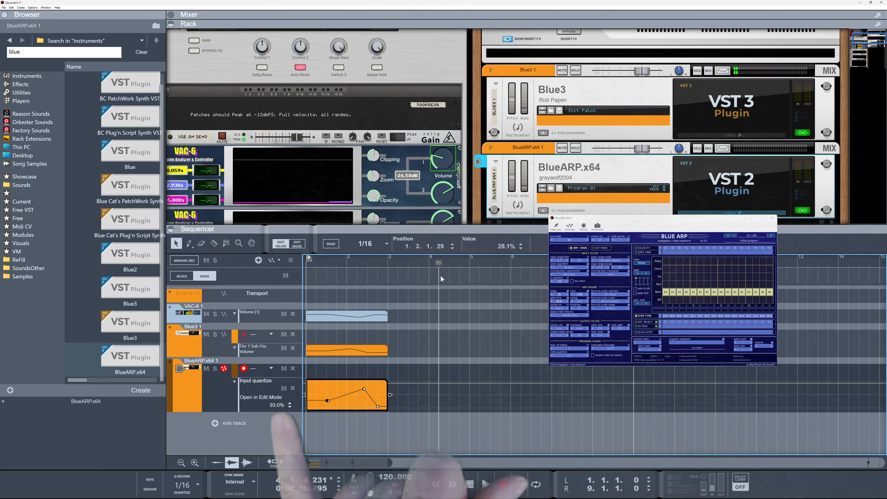
pyautogui.click(273, 403)
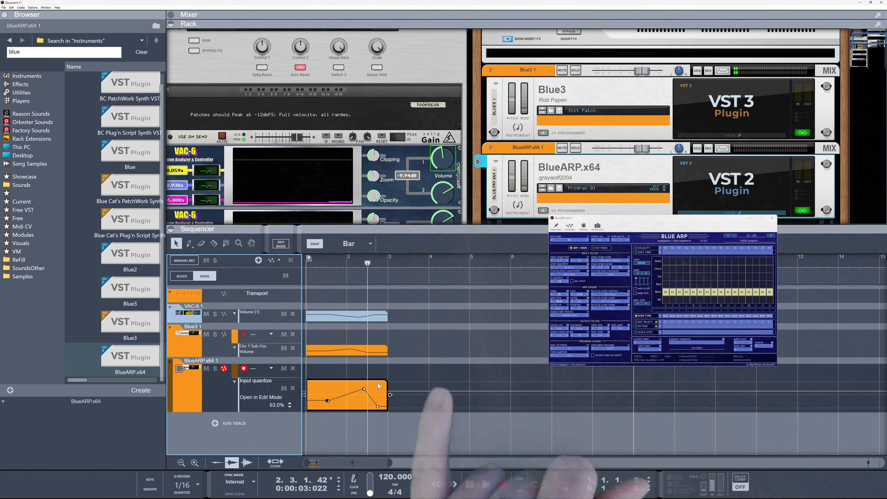
pyautogui.click(364, 389)
pyautogui.moveTo(503, 248); pyautogui.dragTo(503, 271)
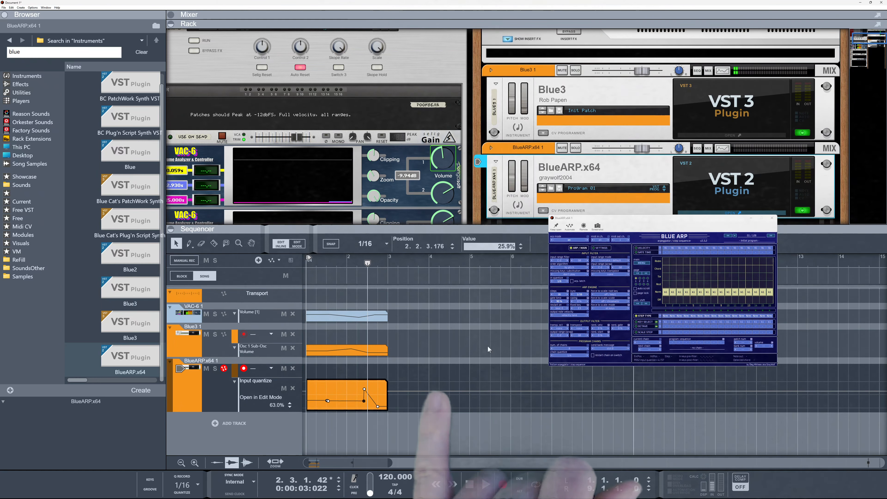
pyautogui.moveTo(488, 348); pyautogui.dragTo(481, 374)
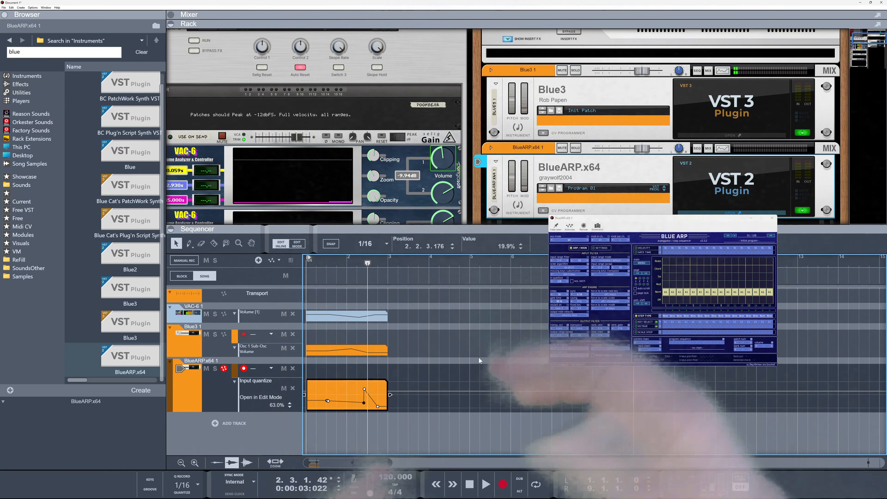